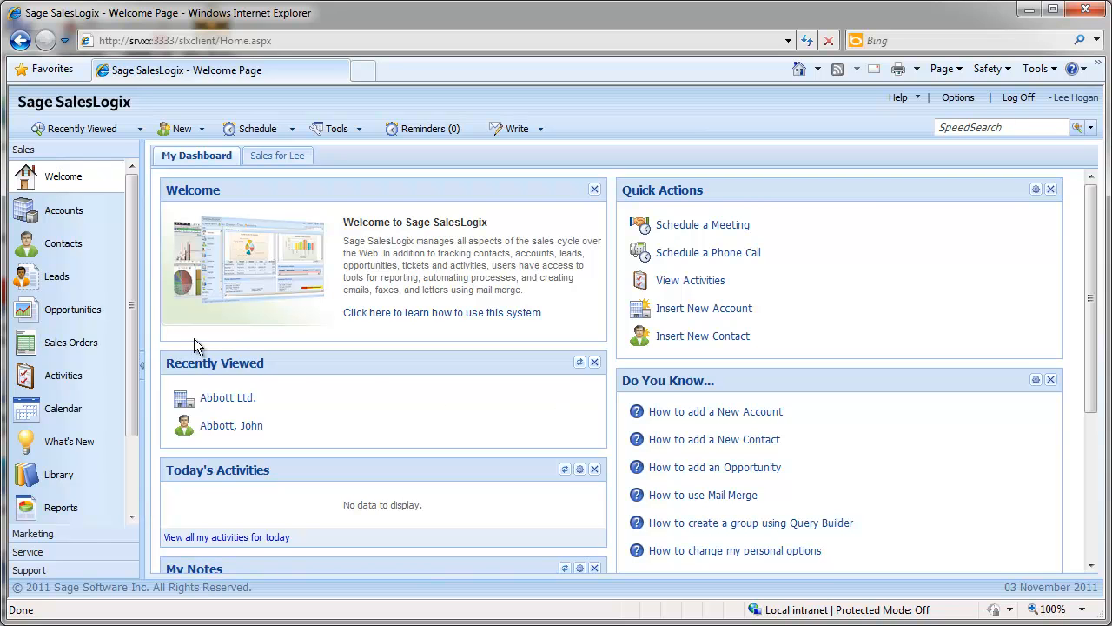
Step: Open the Accounts list and view the Customers group, returning to the All Accounts group
{"action": "left_click", "coordinate": [73, 220]}
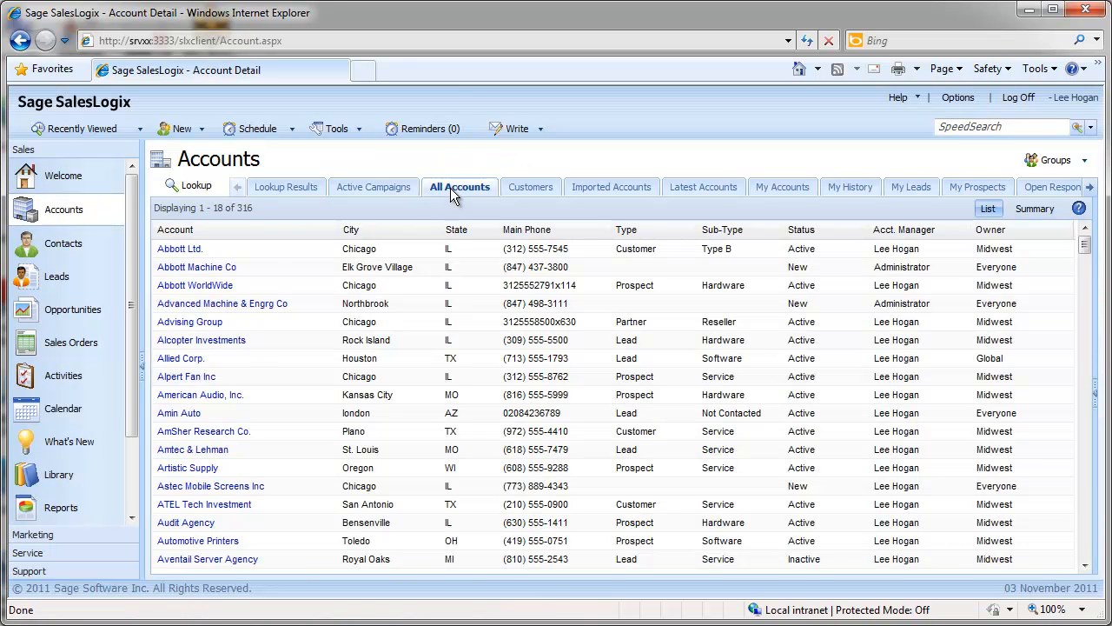
{"action": "left_click", "coordinate": [526, 188]}
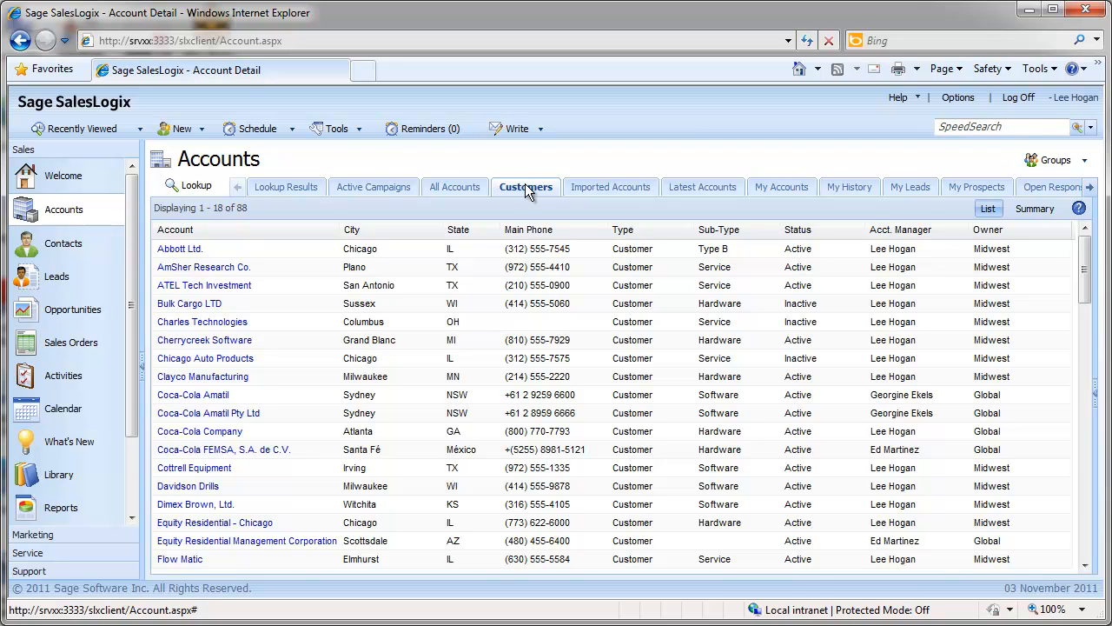
{"action": "left_click", "coordinate": [472, 188]}
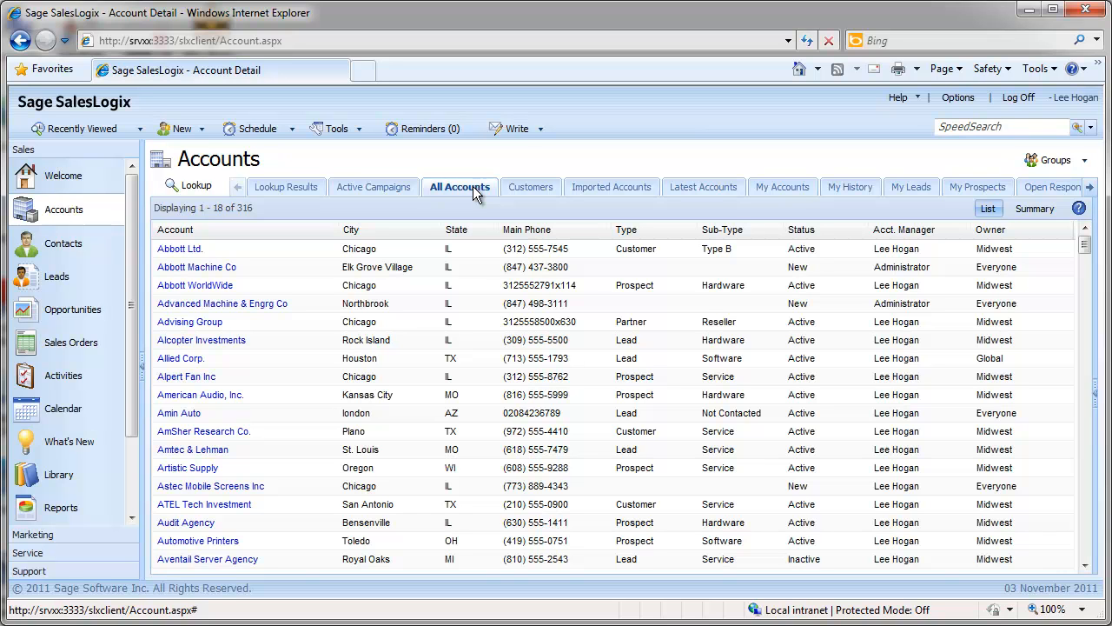
Step: Open the Contacts list and select the continuous range from the TriCom International contact through the first Coca-Cola FEMSA contact
{"action": "left_click", "coordinate": [79, 249]}
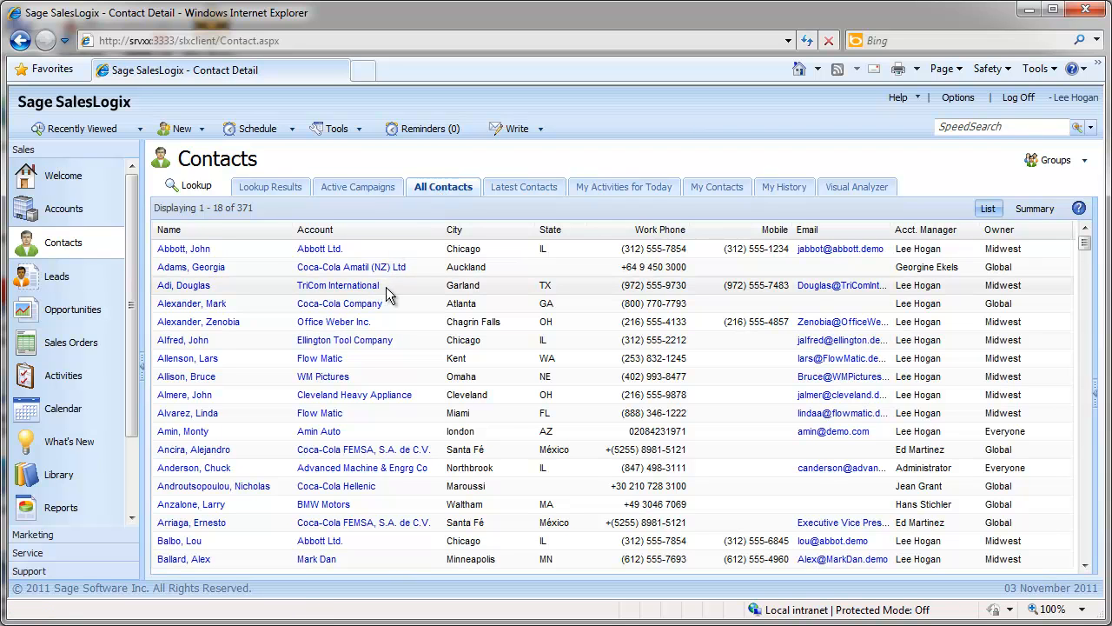
{"action": "left_click", "coordinate": [432, 288], "text": "shift"}
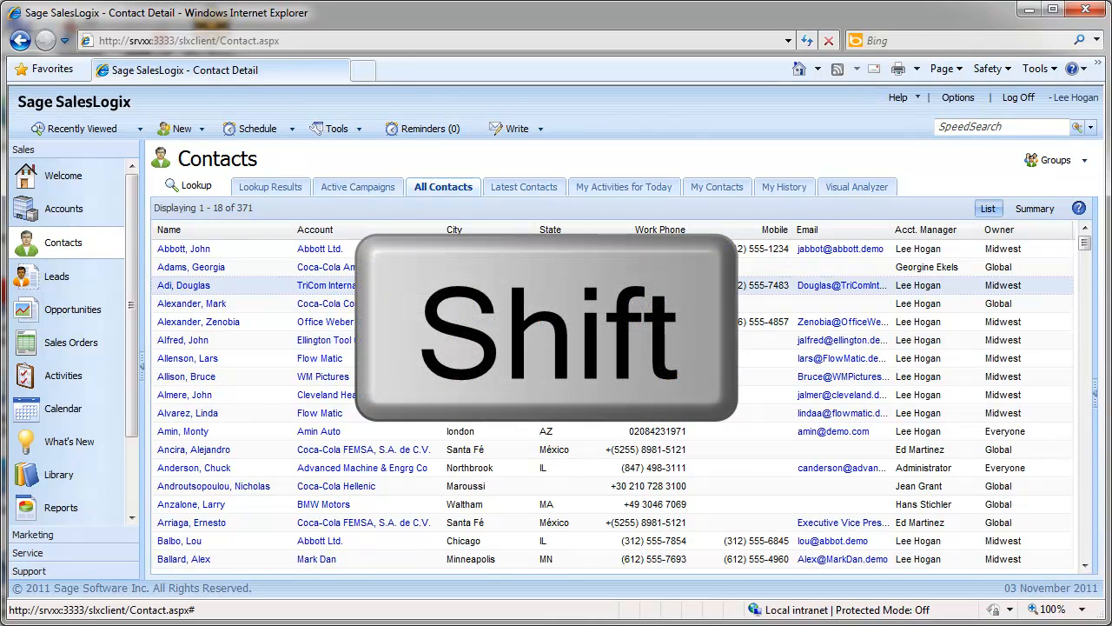
{"action": "left_click", "coordinate": [459, 454], "text": "shift"}
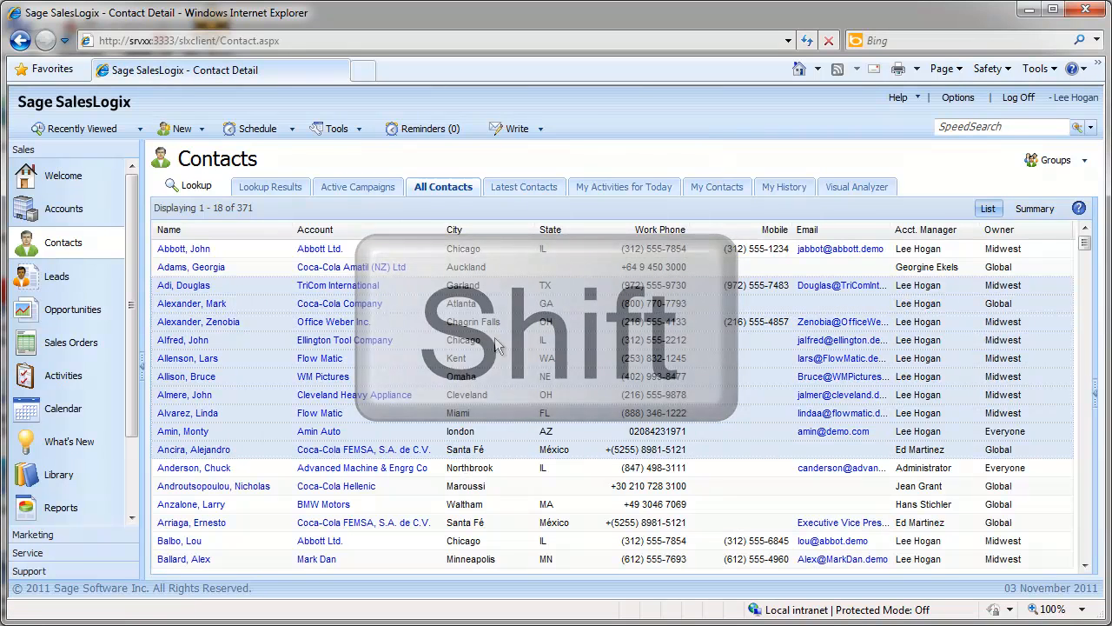
Step: Save the Auckland, Kent, Miami, Maroussi, second Santa Fé and third Chicago contacts as a new group named Golf Buddies
{"action": "left_click", "coordinate": [481, 269], "text": "ctrl"}
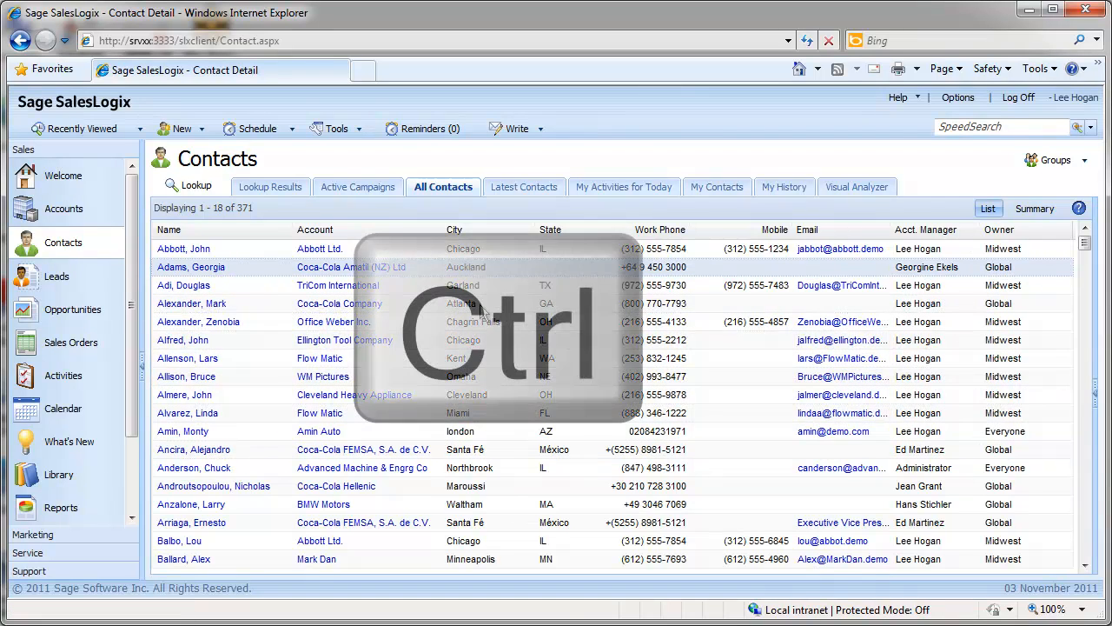
{"action": "left_click", "coordinate": [484, 358], "text": "ctrl"}
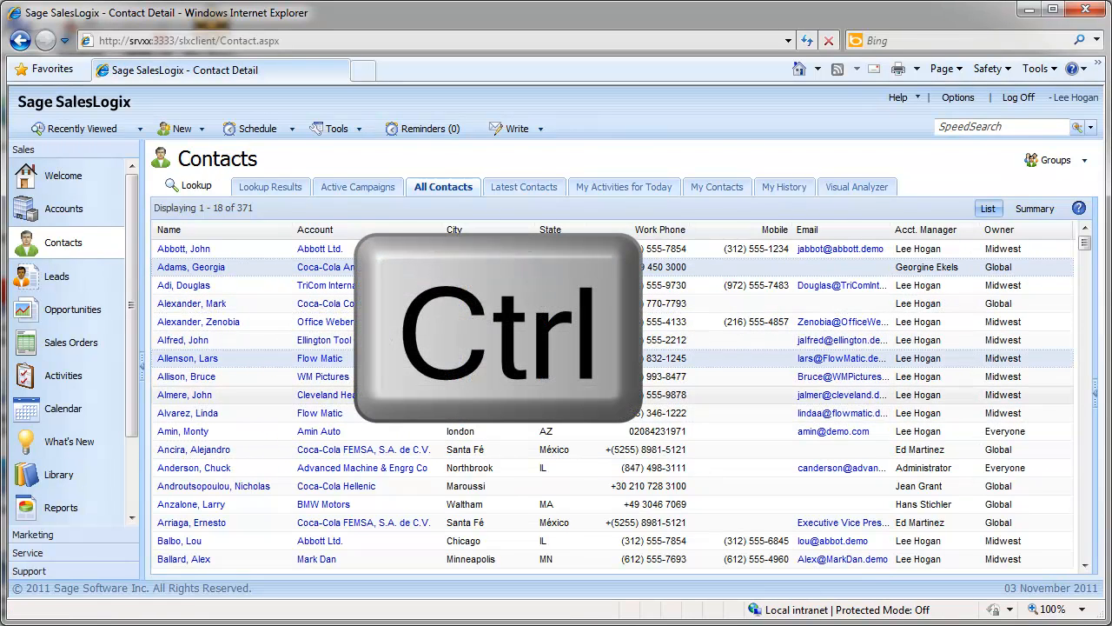
{"action": "left_click", "coordinate": [484, 419], "text": "ctrl"}
{"action": "left_click", "coordinate": [484, 486], "text": "ctrl"}
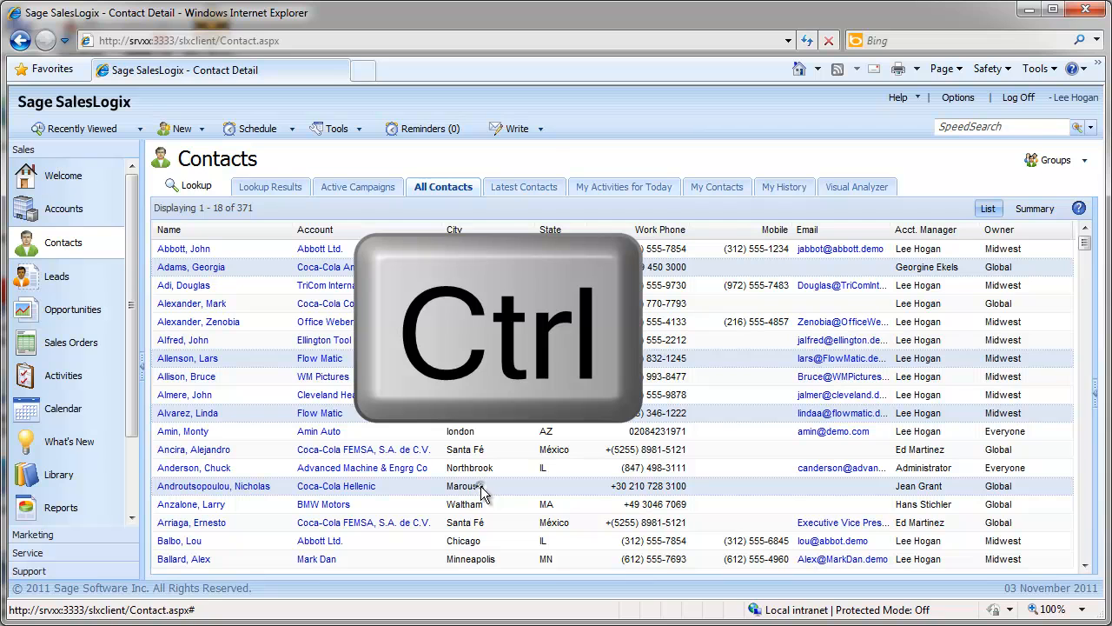
{"action": "left_click", "coordinate": [479, 524], "text": "ctrl"}
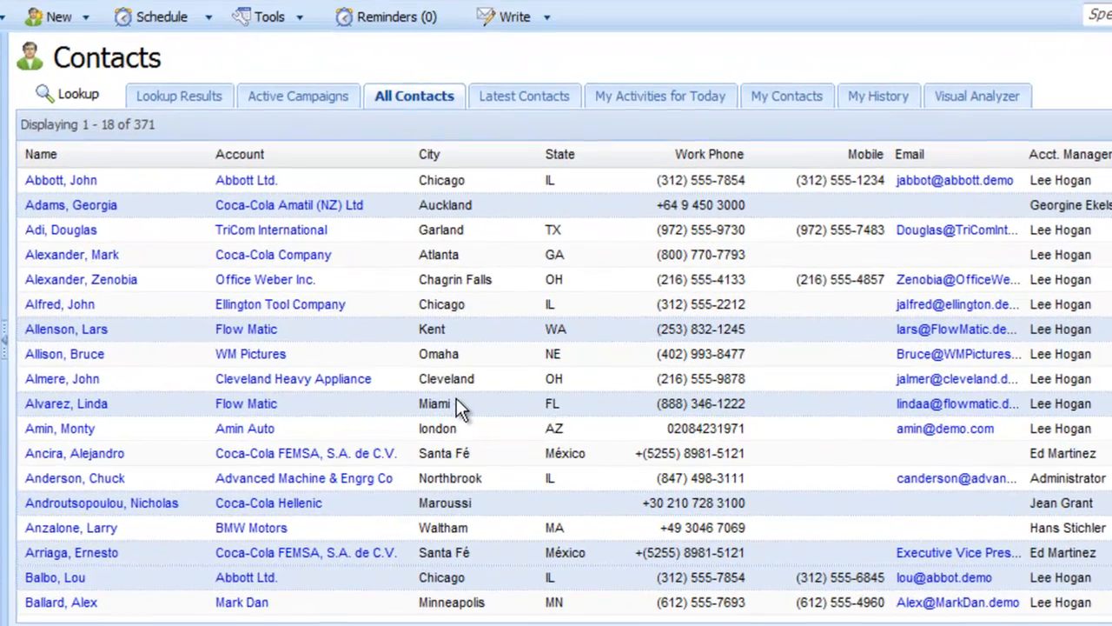
{"action": "right_click", "coordinate": [475, 408]}
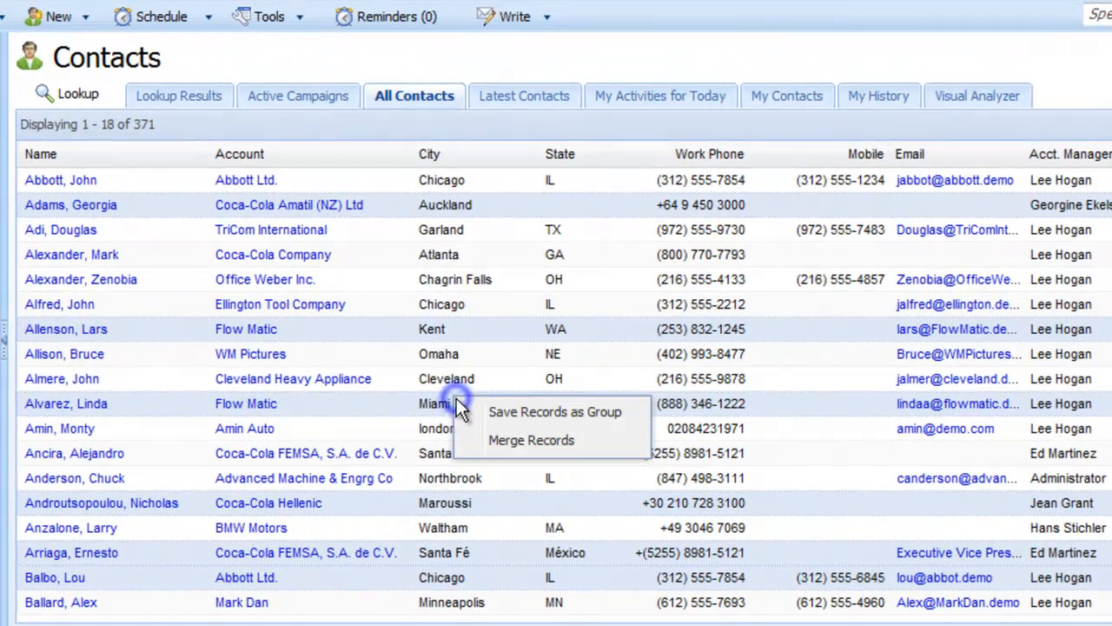
{"action": "left_click", "coordinate": [501, 415]}
{"action": "type", "text": "Golf "}
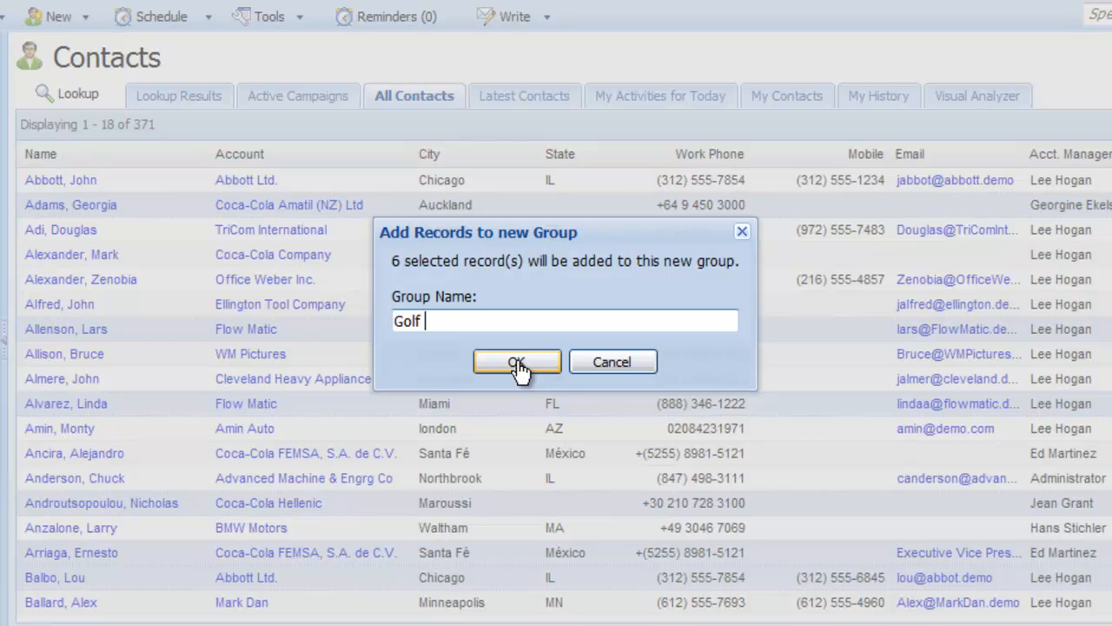
{"action": "type", "text": "Buddies"}
{"action": "left_click", "coordinate": [517, 363]}
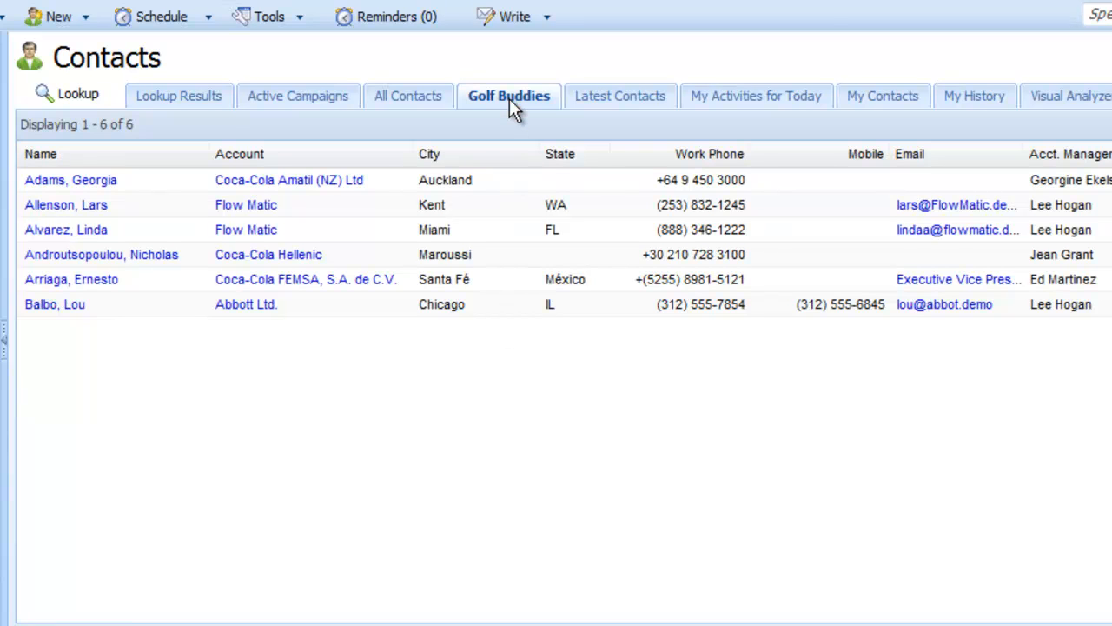
{"action": "left_click", "coordinate": [425, 95]}
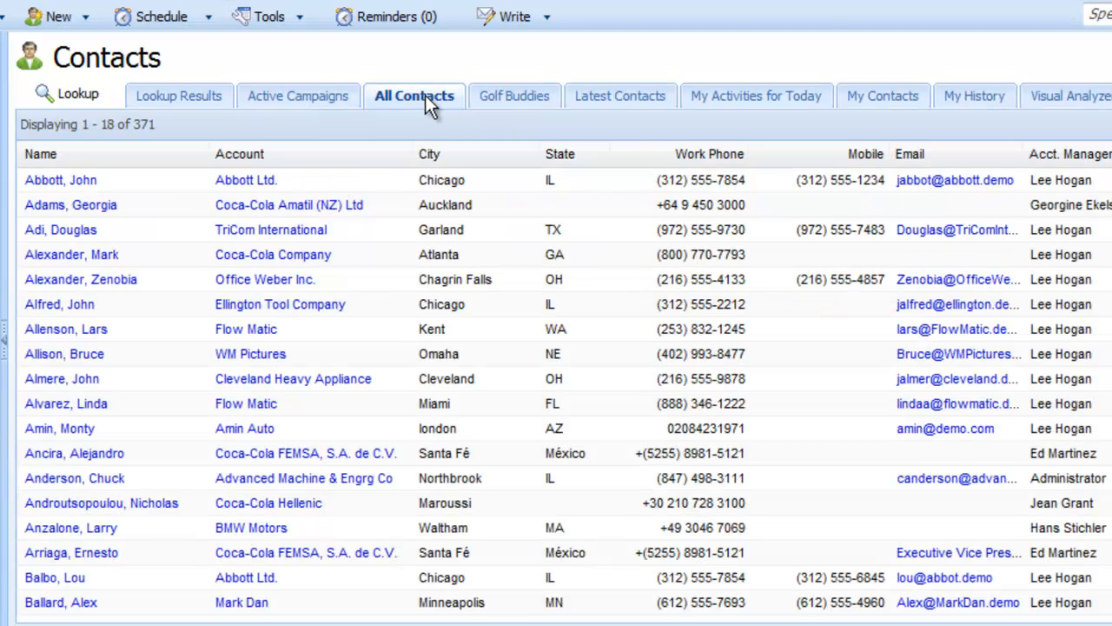
{"action": "scroll", "coordinate": [390, 369], "scroll_direction": "down", "scroll_amount": 5}
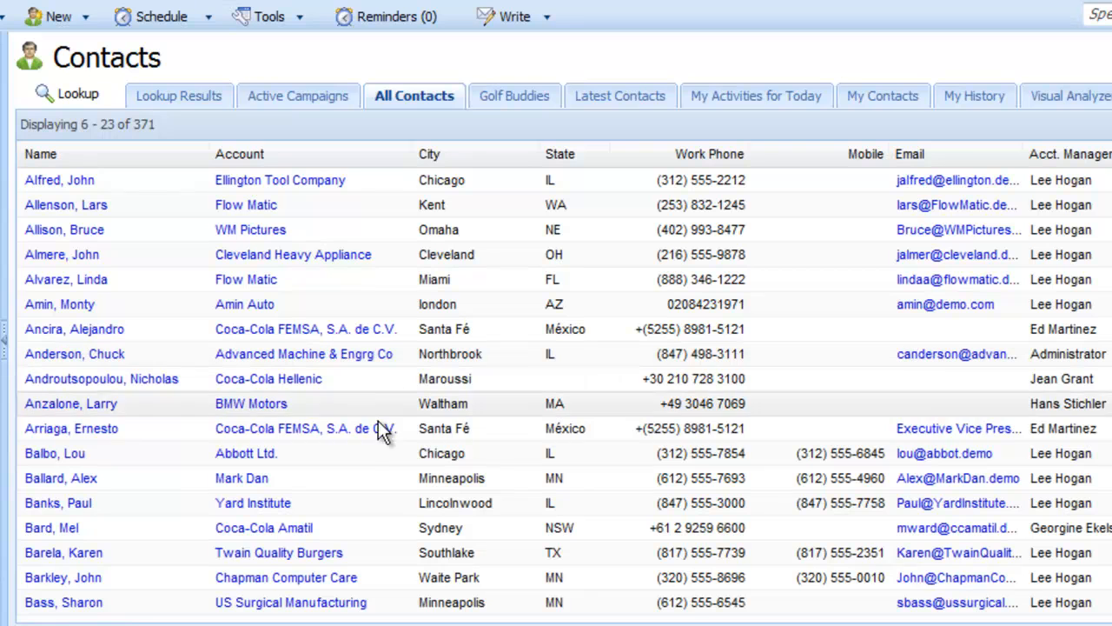
{"action": "double_click", "coordinate": [410, 480]}
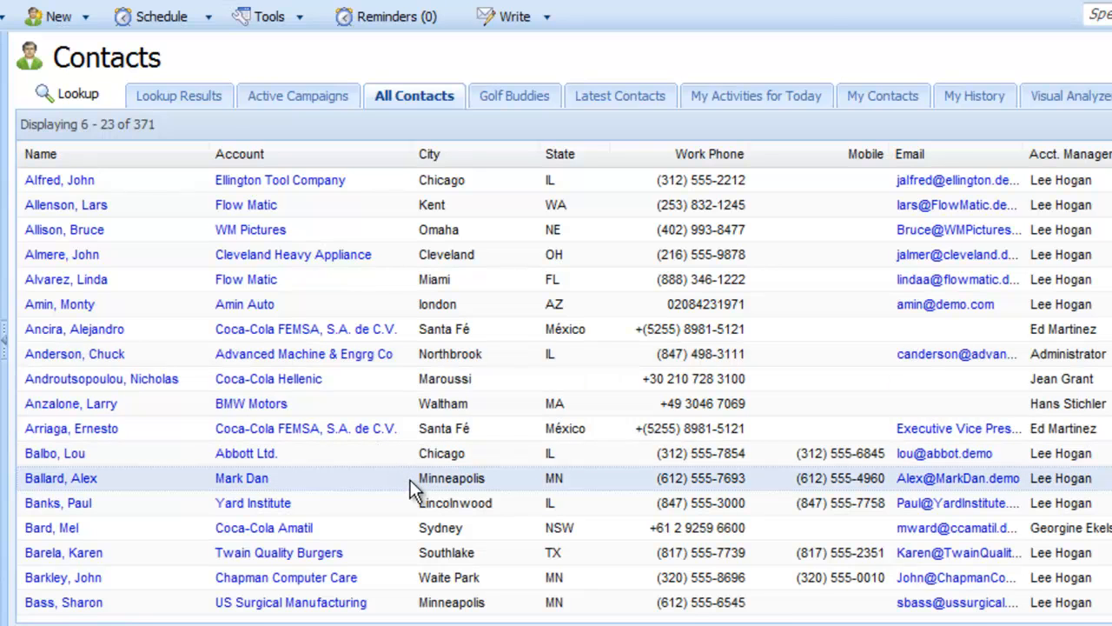
{"action": "right_click", "coordinate": [405, 405]}
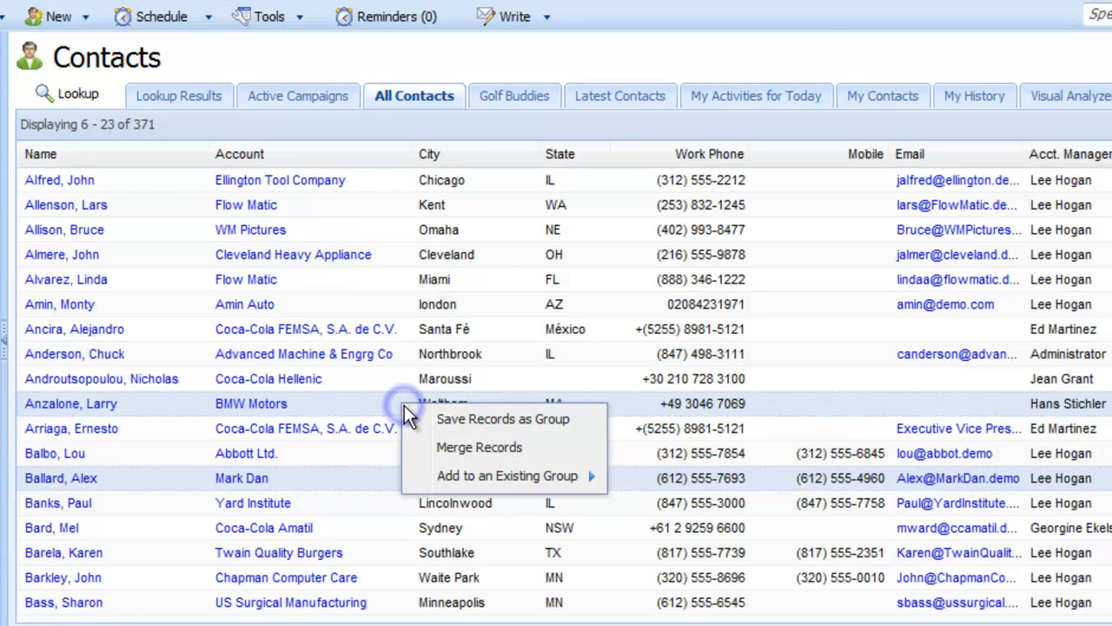
{"action": "mouse_move", "coordinate": [467, 483]}
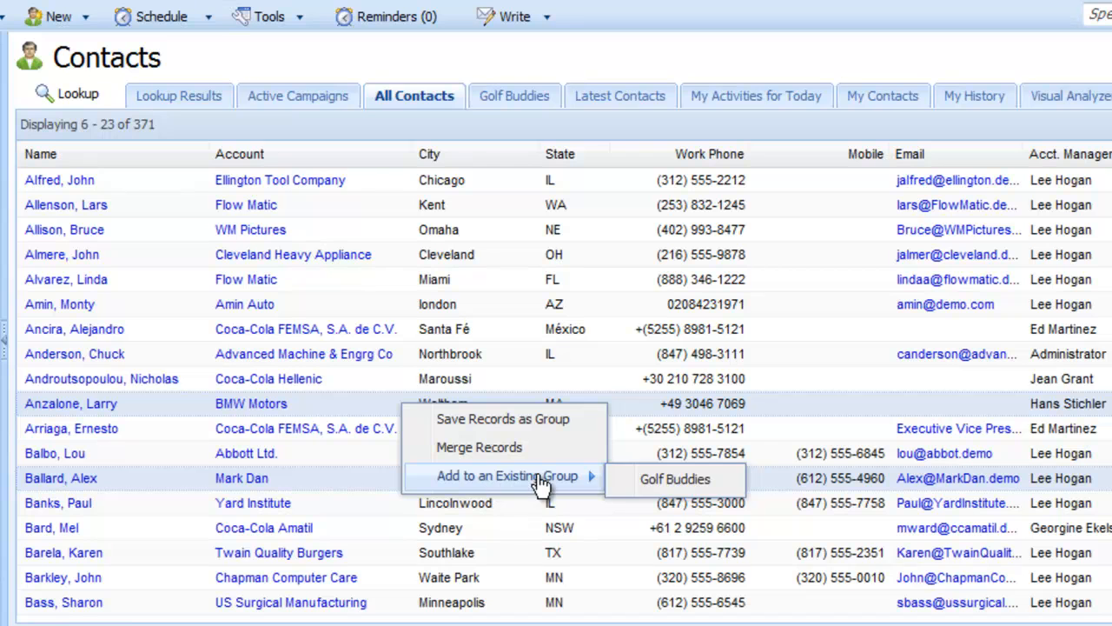
{"action": "left_click", "coordinate": [658, 480]}
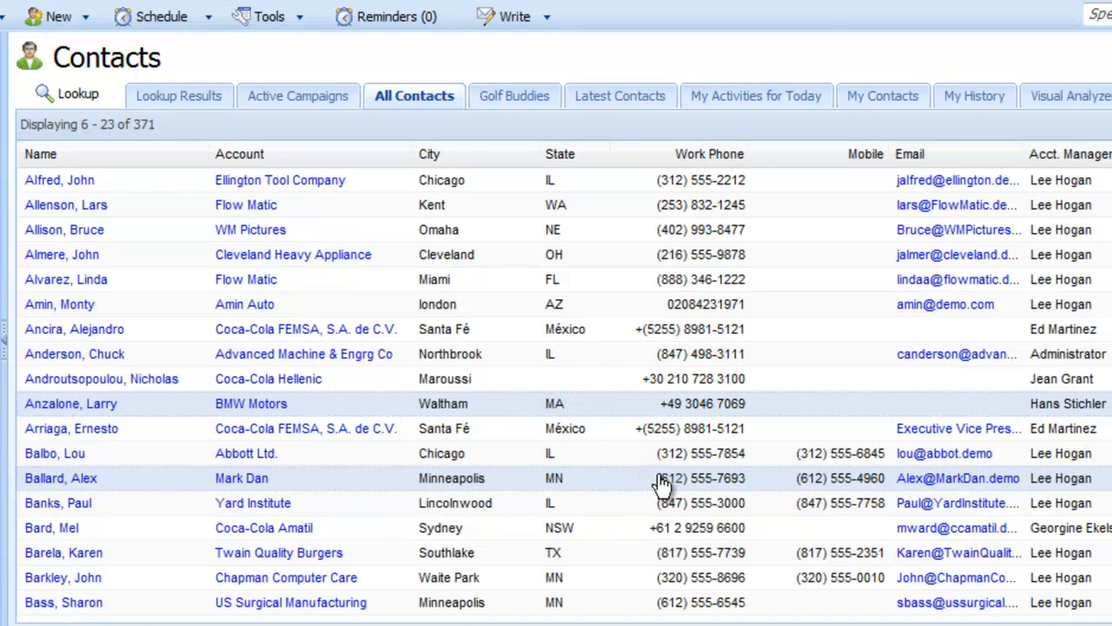
{"action": "left_click", "coordinate": [502, 98]}
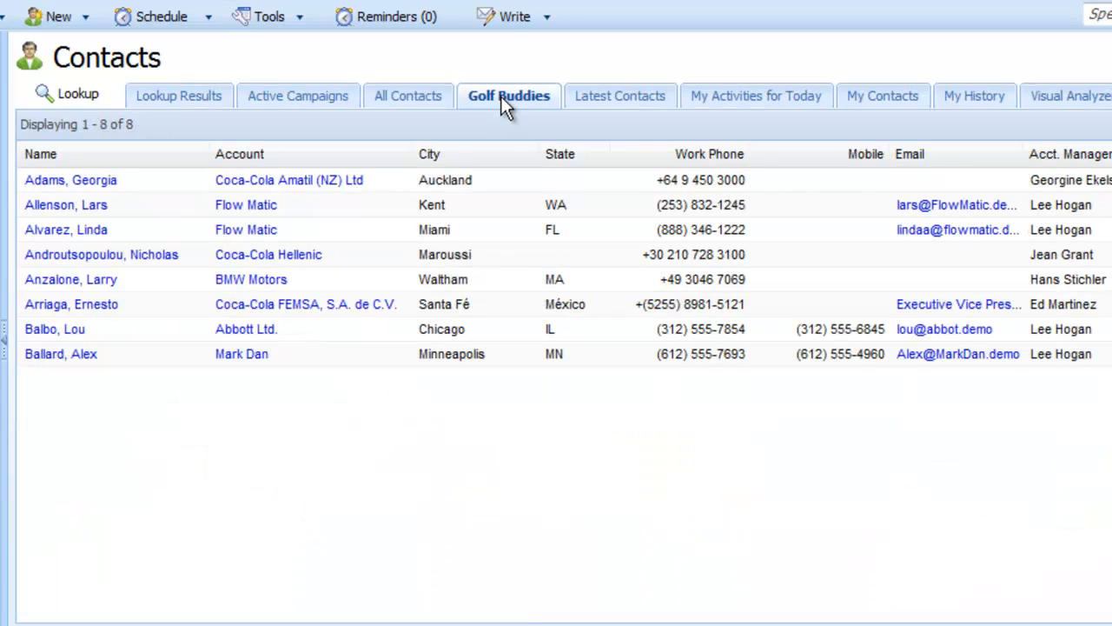
{"action": "left_click", "coordinate": [493, 360]}
{"action": "right_click", "coordinate": [494, 360]}
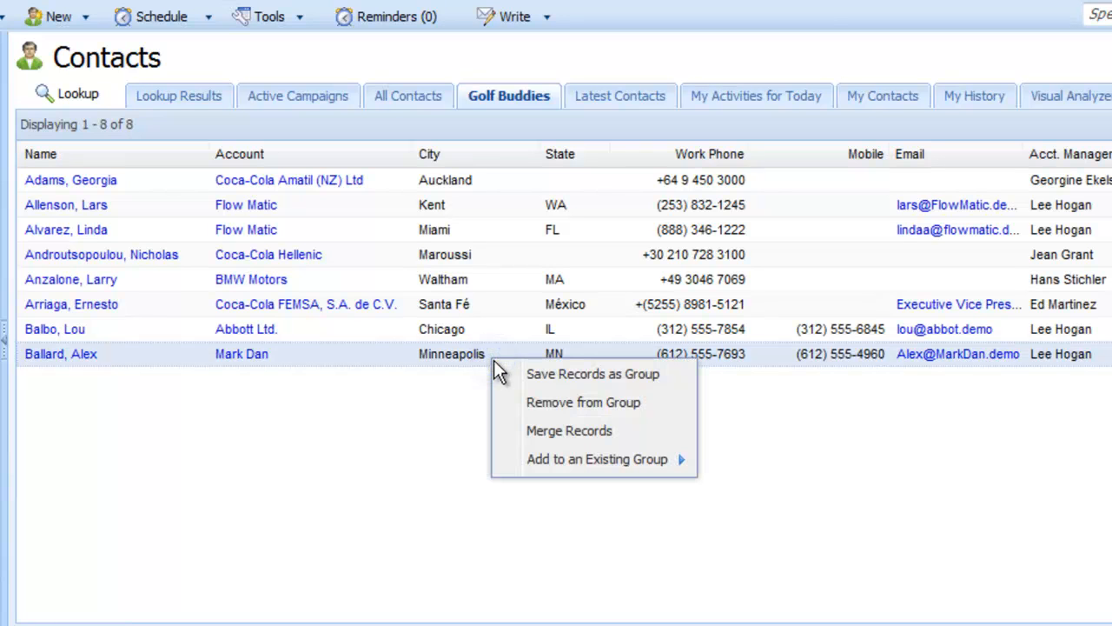
{"action": "left_click", "coordinate": [530, 402]}
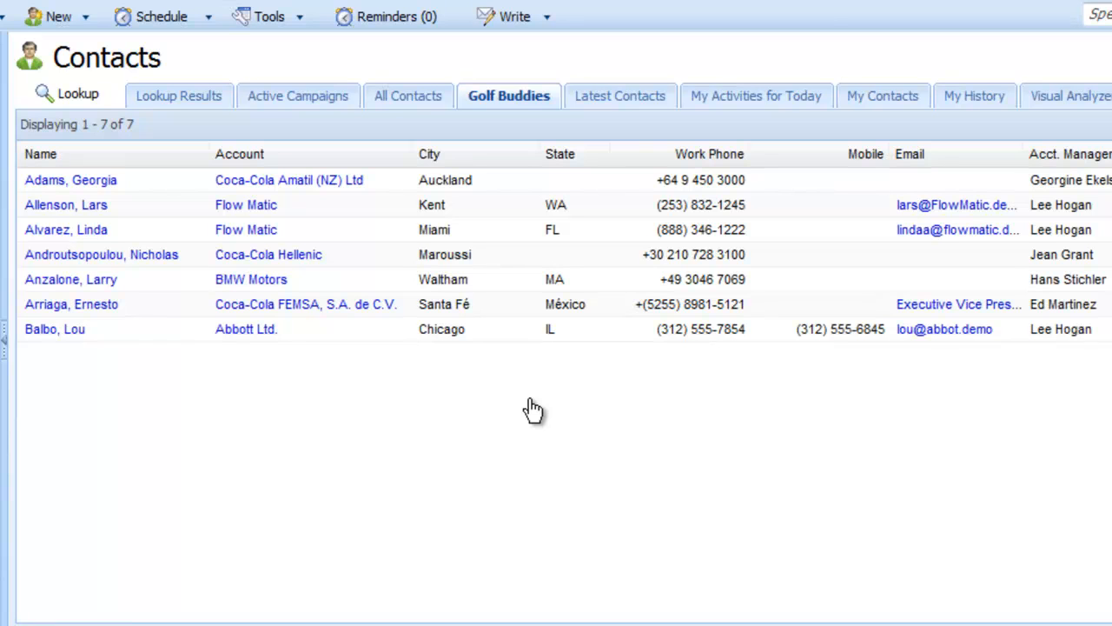
Step: Share the Golf Buddies group with the eleventh user in the Users list
{"action": "right_click", "coordinate": [519, 94]}
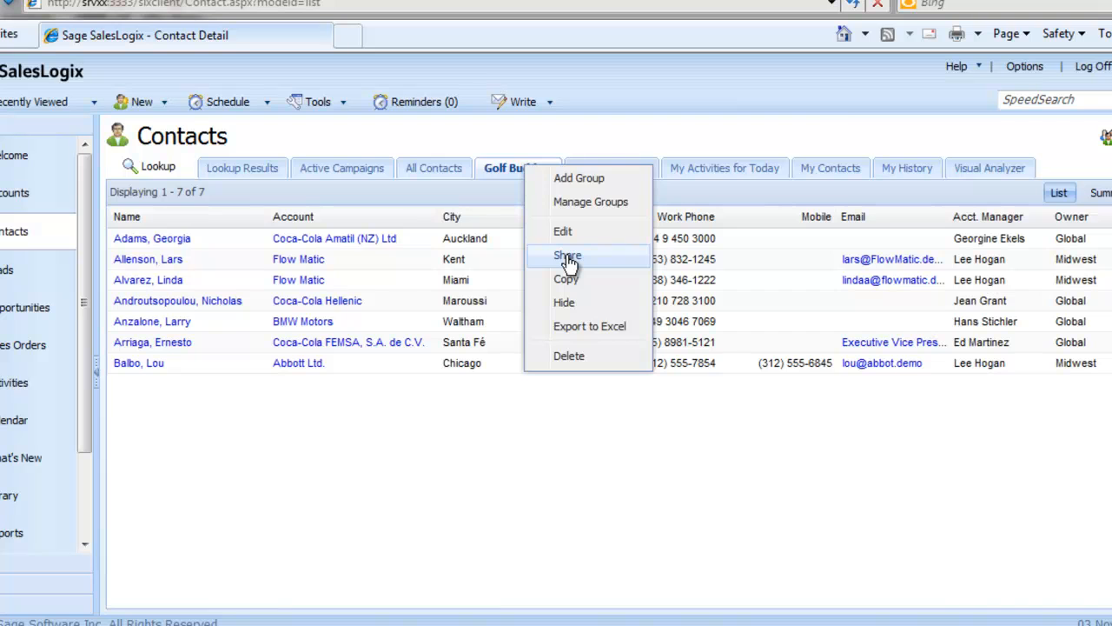
{"action": "left_click", "coordinate": [569, 258]}
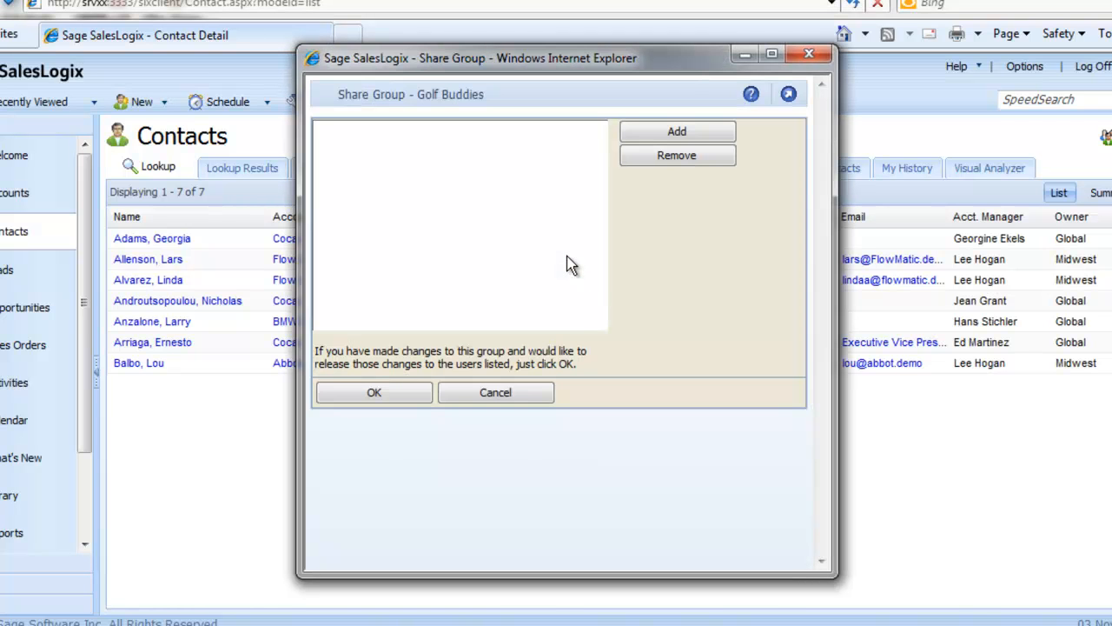
{"action": "left_click", "coordinate": [665, 132]}
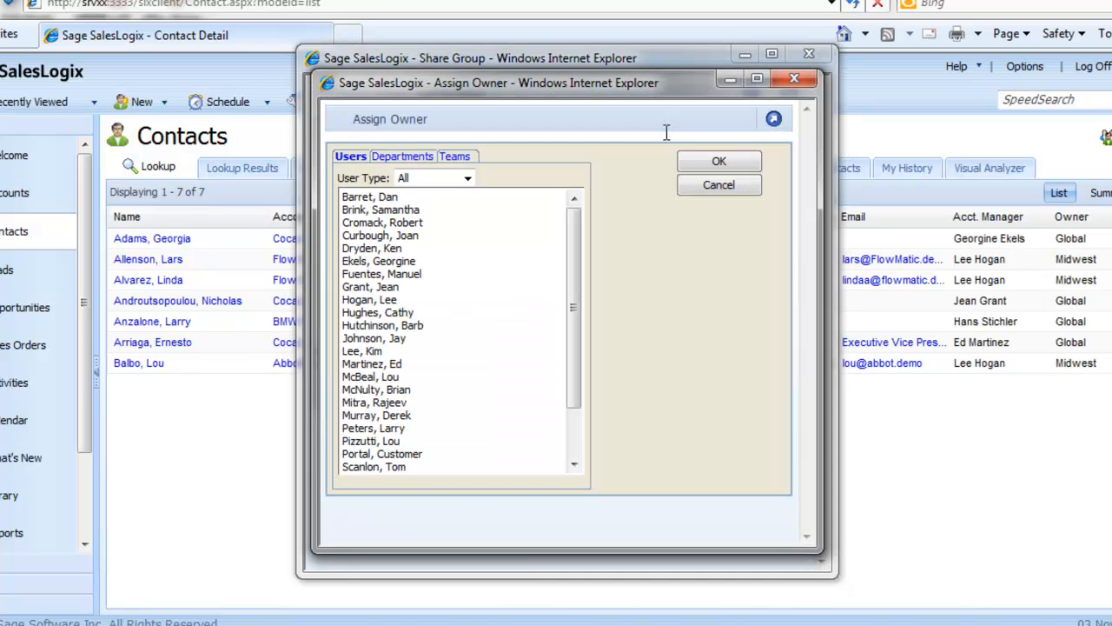
{"action": "left_click", "coordinate": [414, 328]}
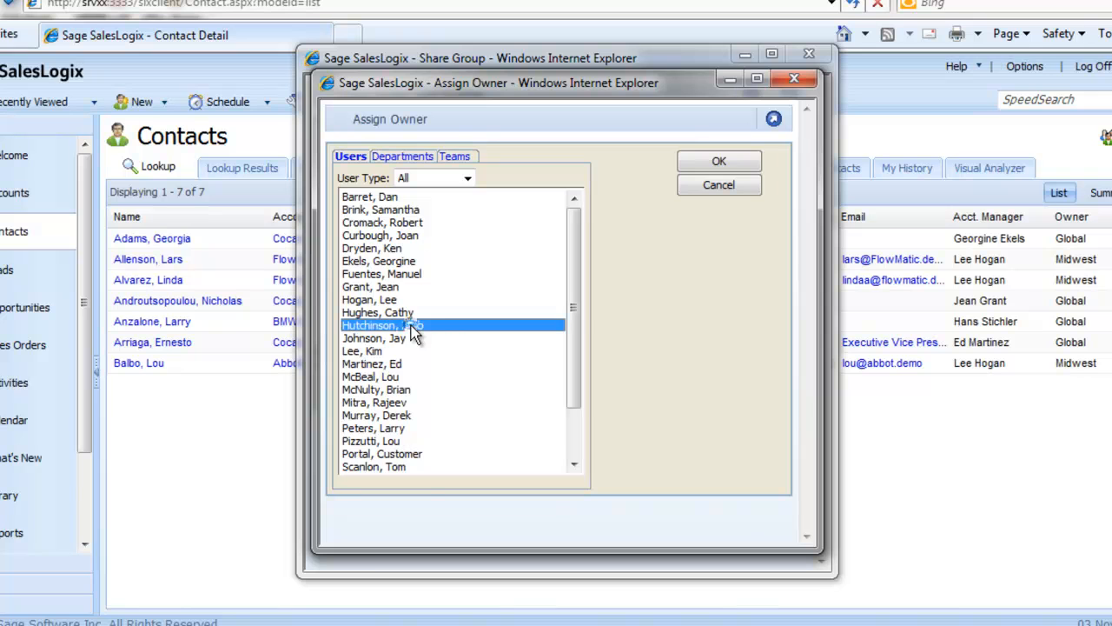
{"action": "left_click", "coordinate": [701, 161]}
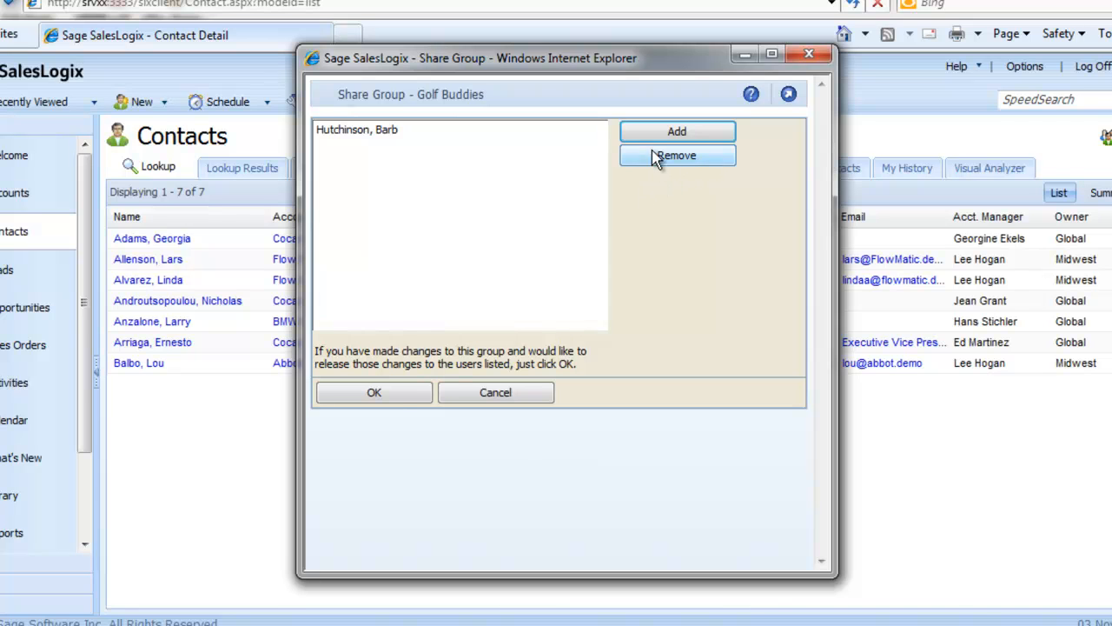
{"action": "left_click", "coordinate": [387, 393]}
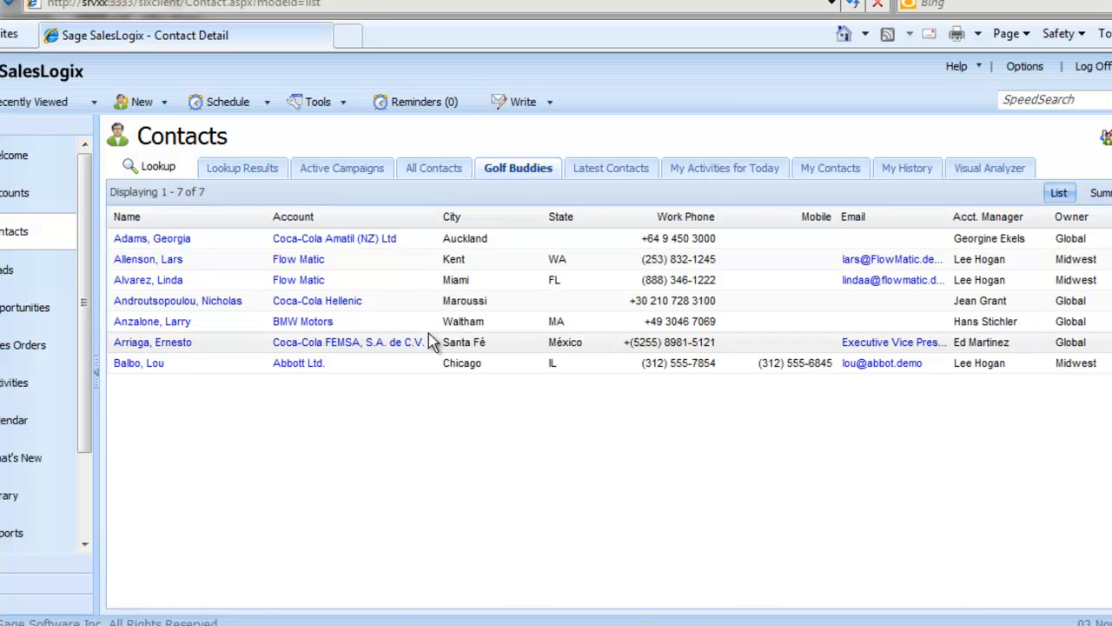
Step: Examine the Golf Buddies group's column layout in the Query Builder, closing it without saving
{"action": "left_click", "coordinate": [514, 169]}
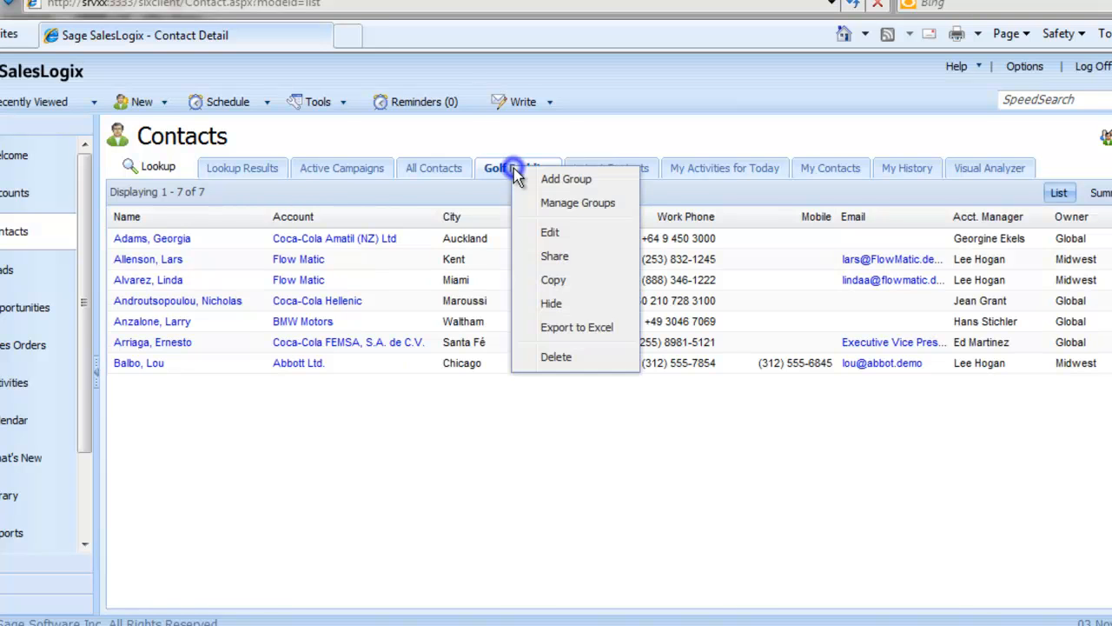
{"action": "left_click", "coordinate": [550, 235]}
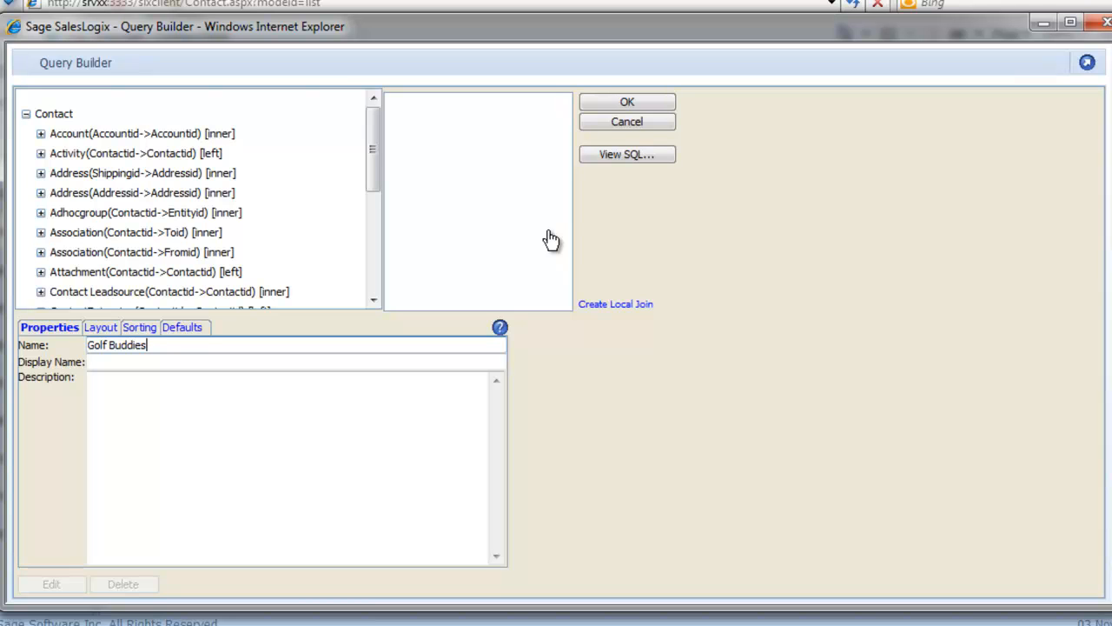
{"action": "left_click", "coordinate": [101, 327]}
{"action": "right_click", "coordinate": [222, 371]}
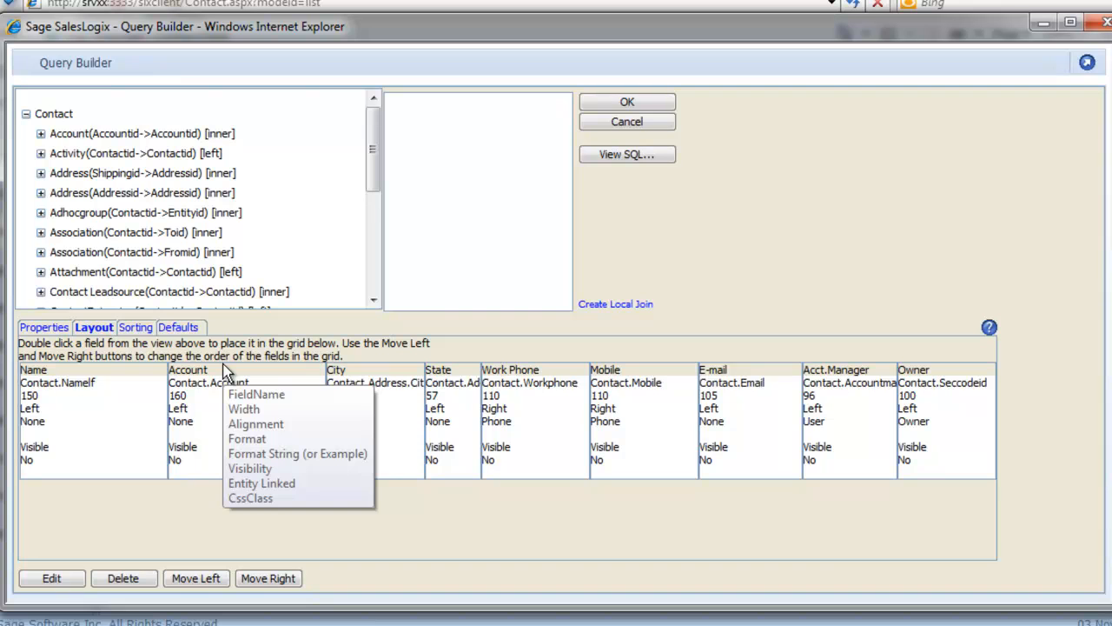
{"action": "left_click", "coordinate": [628, 123]}
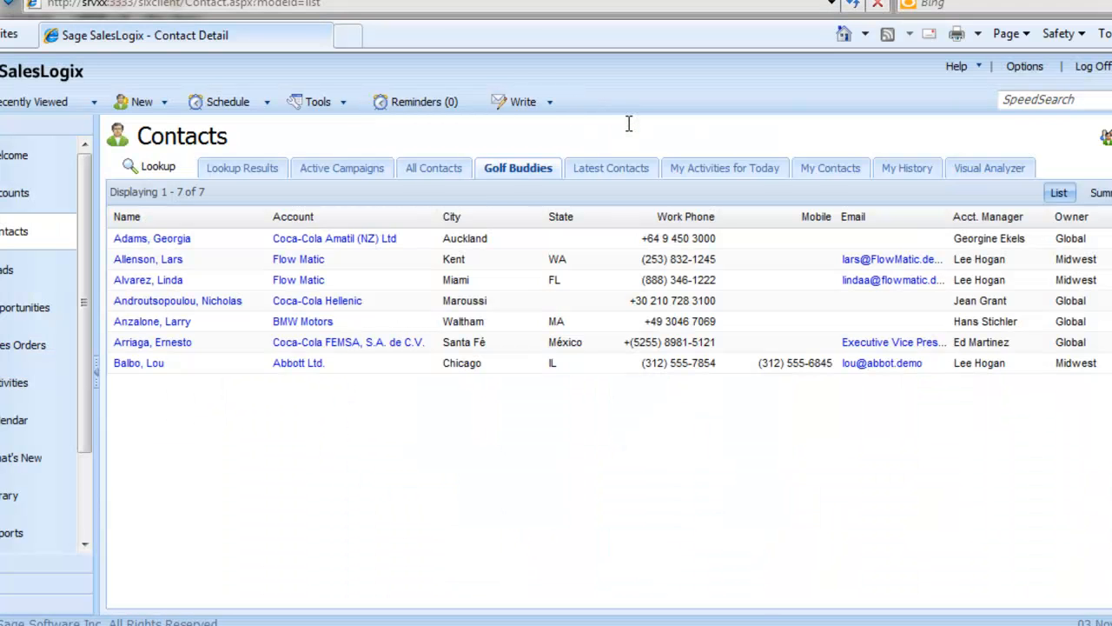
Step: Start a copy of the Golf Buddies group to view its properties, and cancel the copy
{"action": "right_click", "coordinate": [520, 172]}
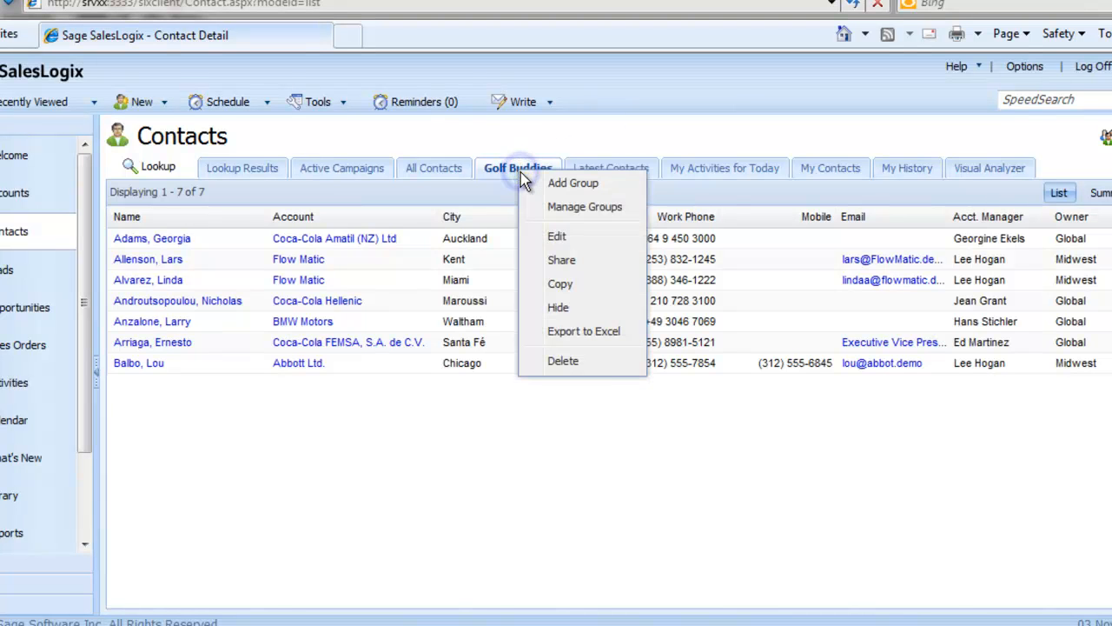
{"action": "left_click", "coordinate": [557, 285]}
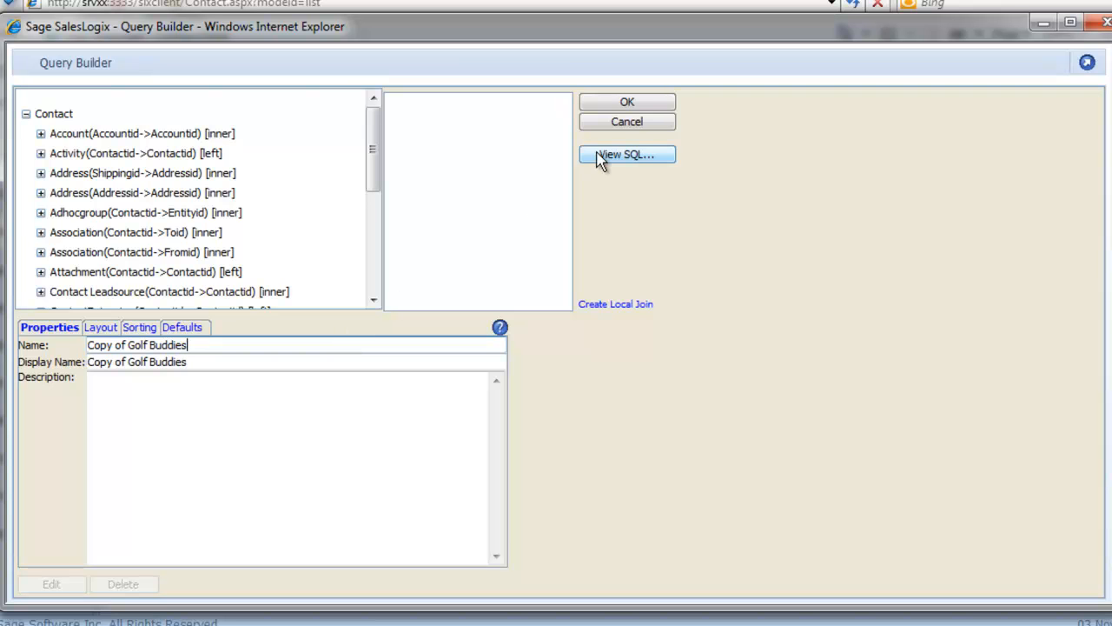
{"action": "left_click", "coordinate": [623, 125]}
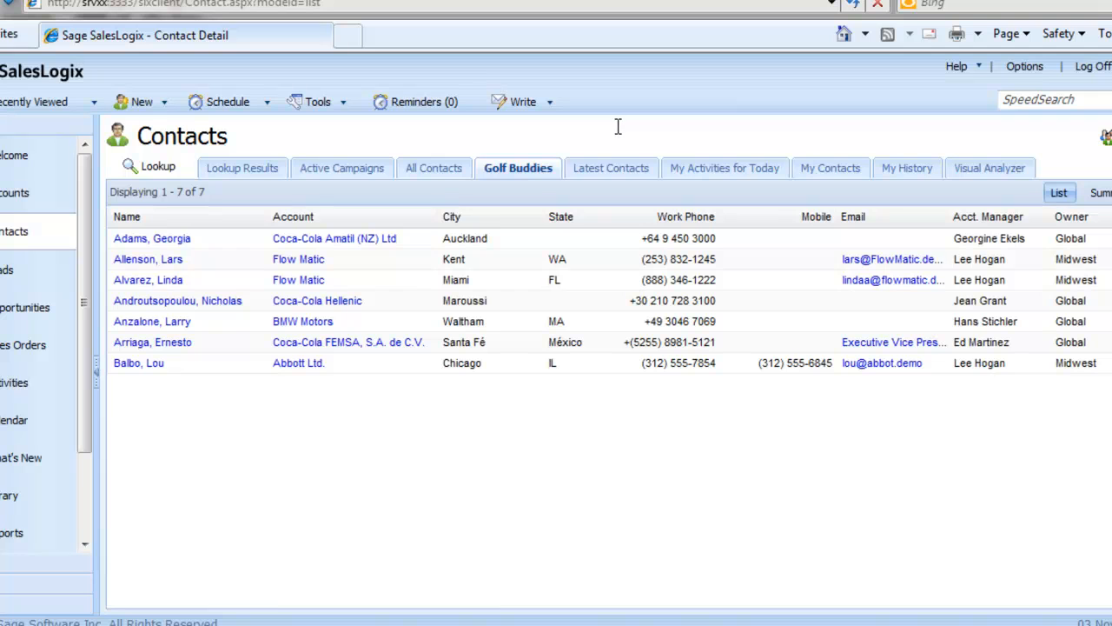
Step: Hide the Golf Buddies group from the contact groups, and restore it by re-enabling it in Show Groups
{"action": "right_click", "coordinate": [526, 173]}
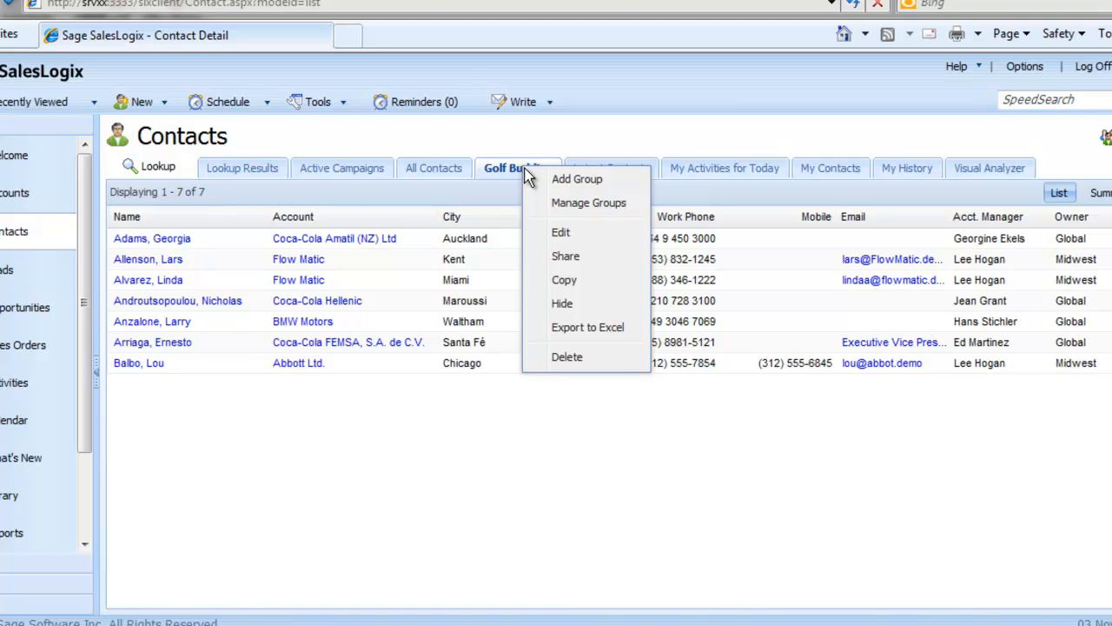
{"action": "left_click", "coordinate": [563, 304]}
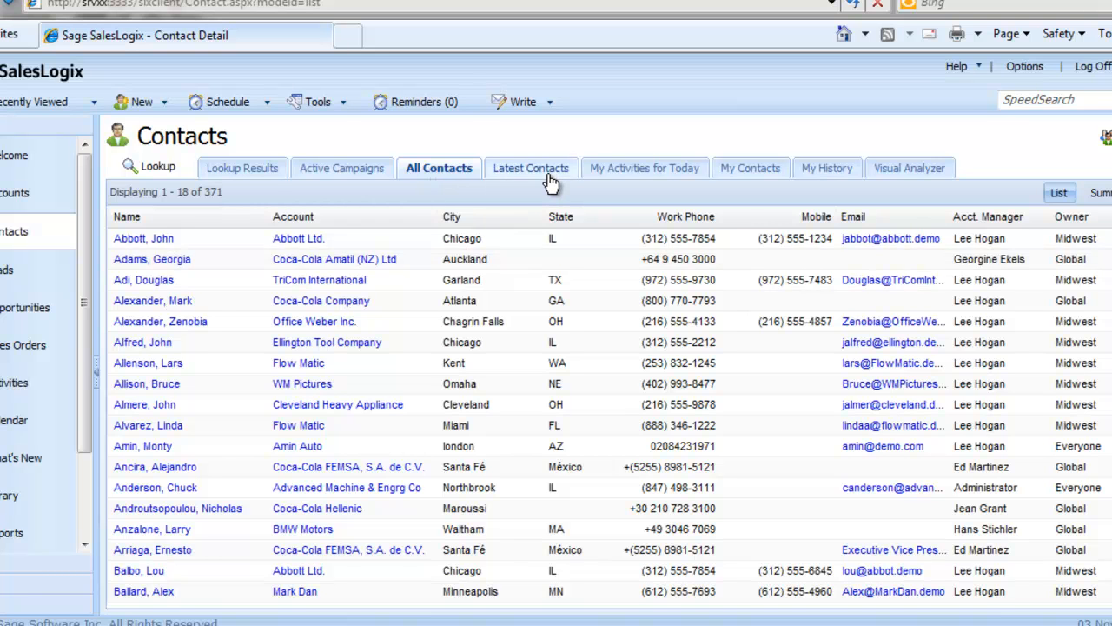
{"action": "right_click", "coordinate": [452, 177]}
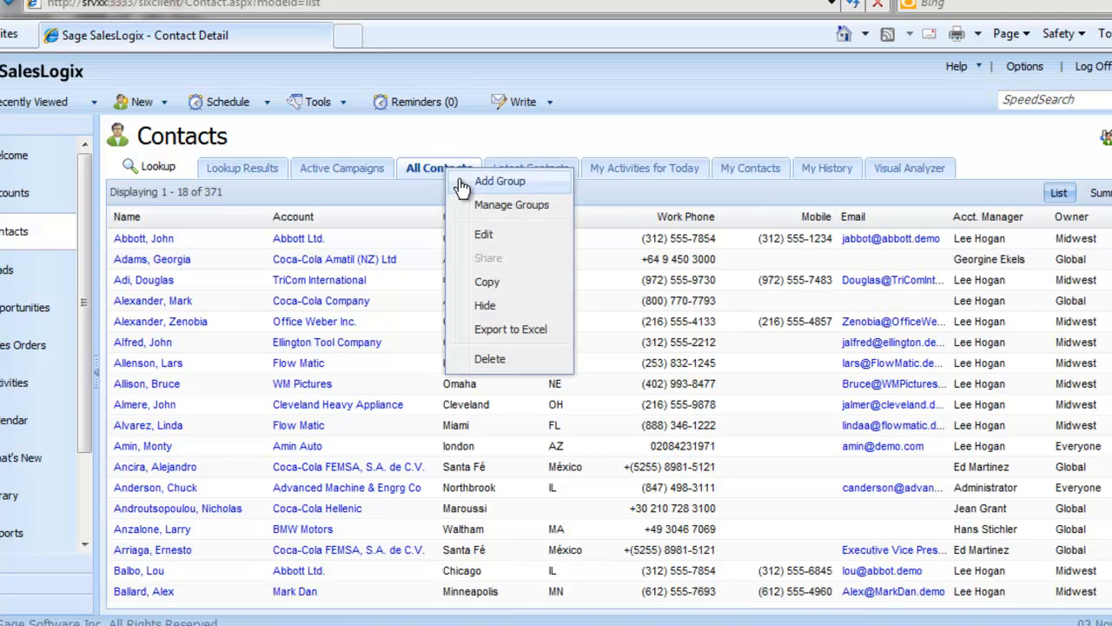
{"action": "left_click", "coordinate": [484, 206]}
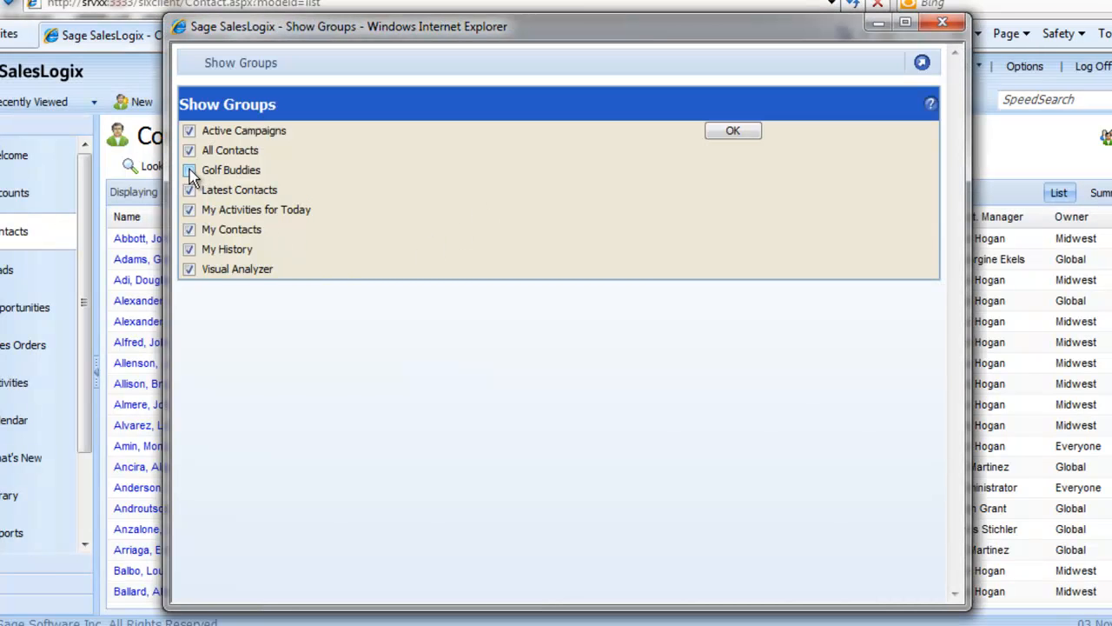
{"action": "left_click", "coordinate": [189, 171]}
{"action": "left_click", "coordinate": [730, 131]}
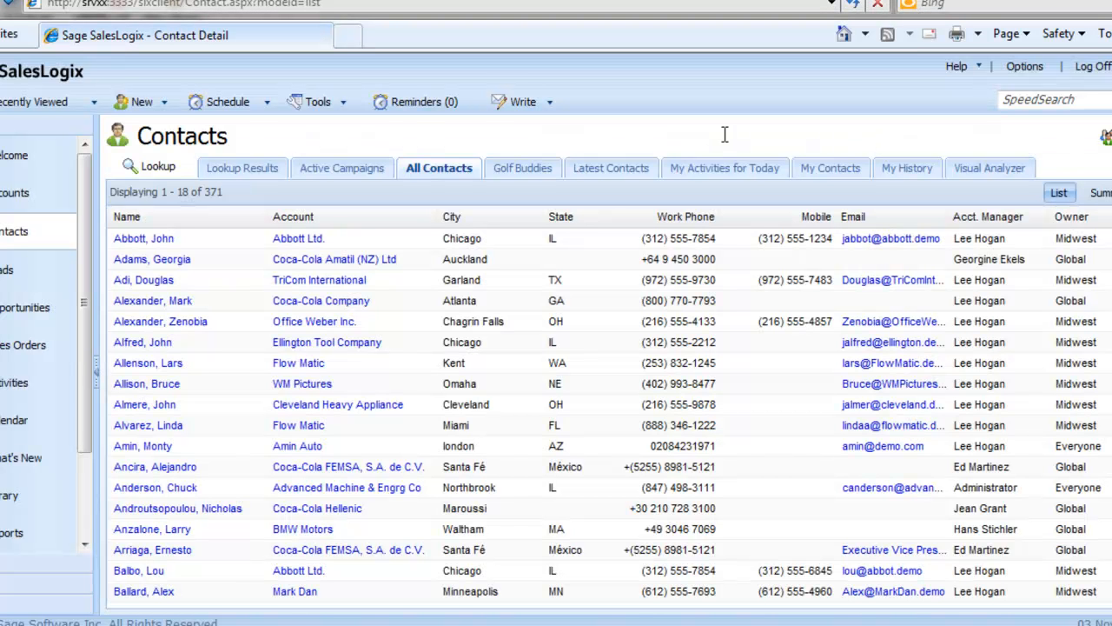
Step: Open the Golf Buddies group and delete it, confirming the deletion
{"action": "left_click", "coordinate": [543, 177]}
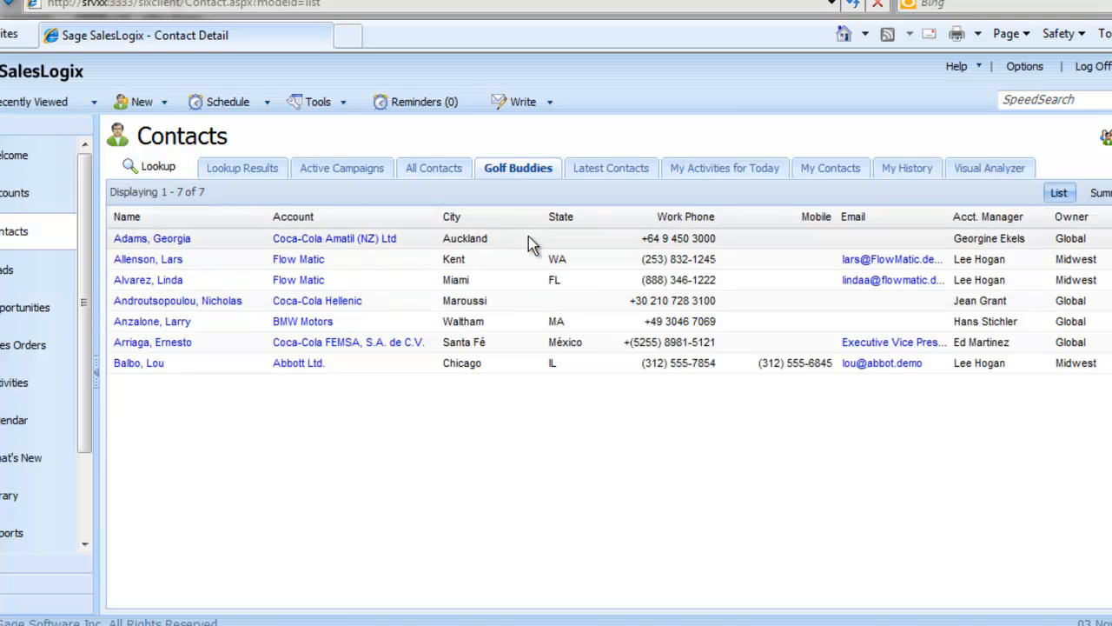
{"action": "left_click", "coordinate": [519, 169]}
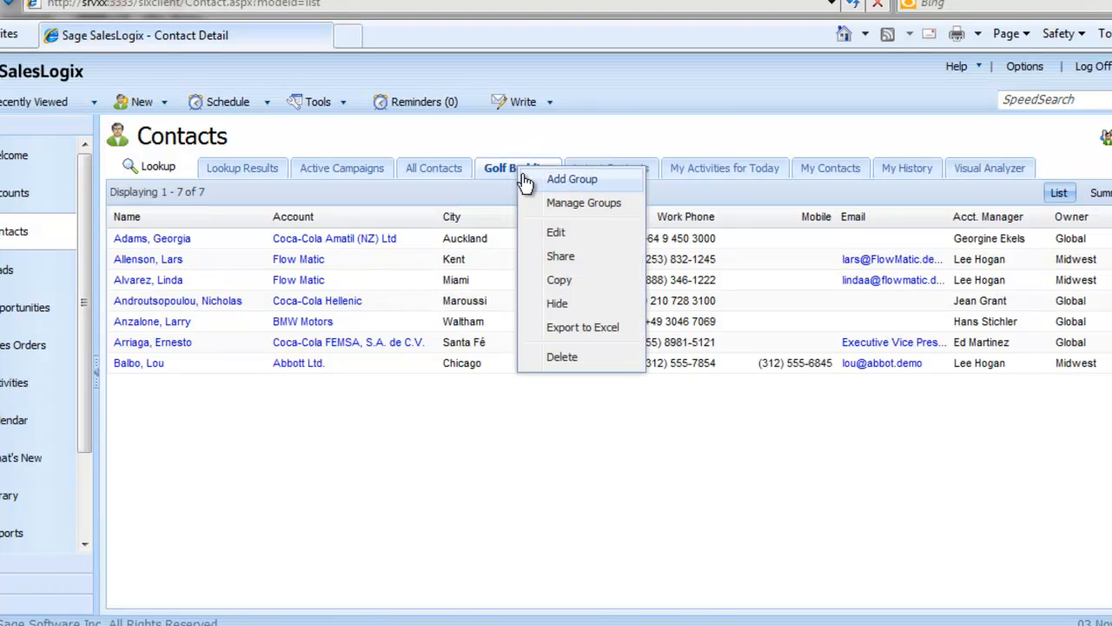
{"action": "left_click", "coordinate": [565, 355]}
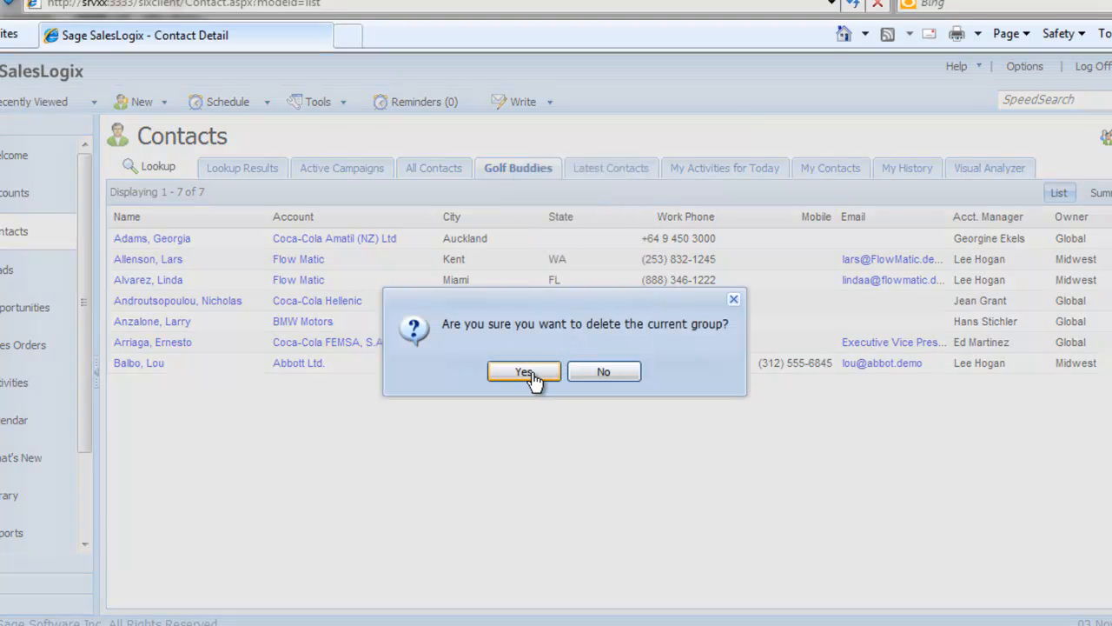
{"action": "left_click", "coordinate": [525, 372]}
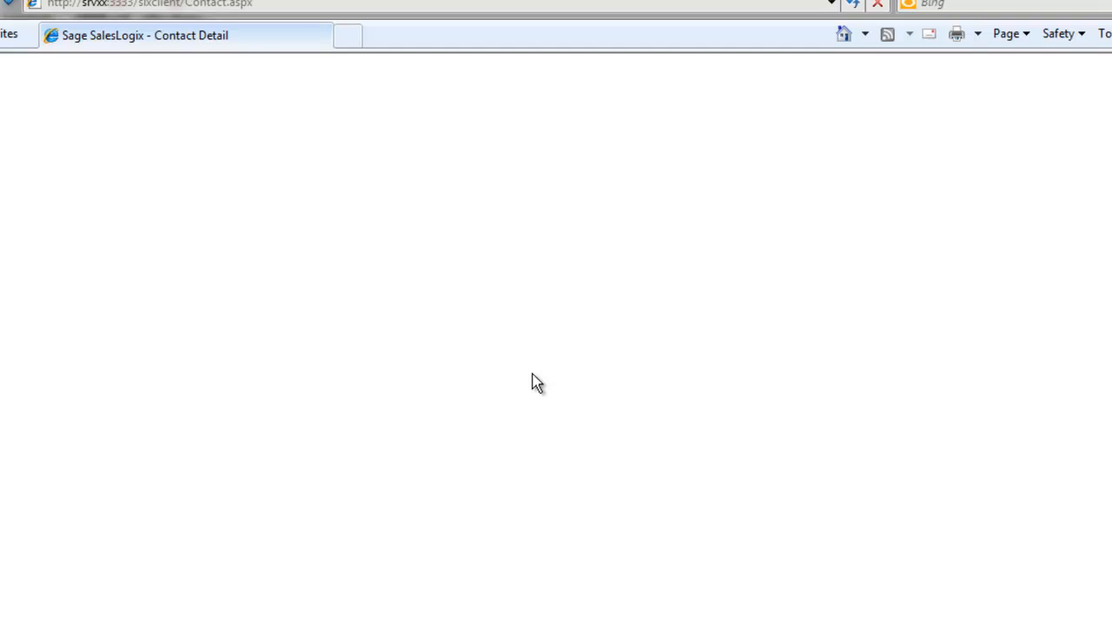